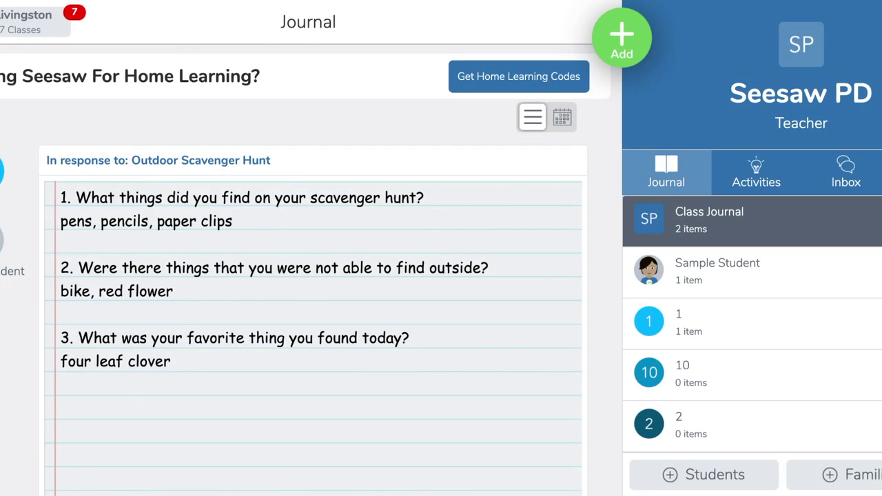
Step: From the Activities tab, open the Activity Library and browse Popular This Week in 1st Grade
click(758, 179)
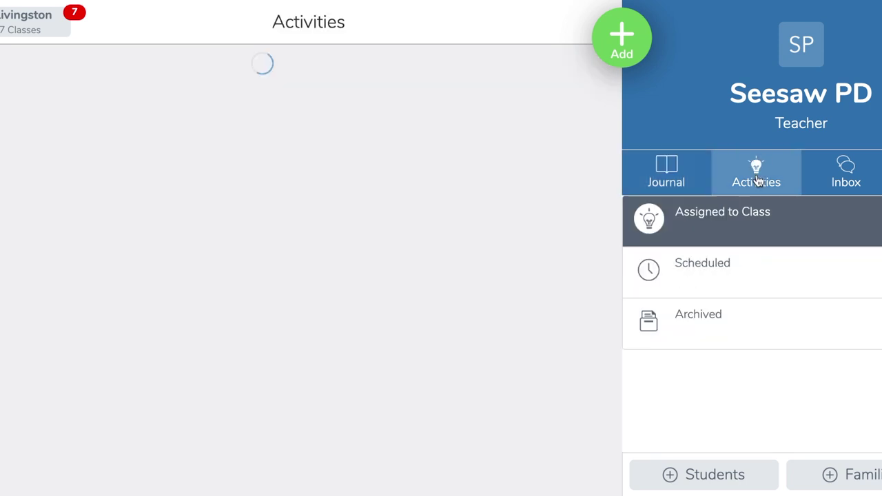
scroll(794, 358, down, 3)
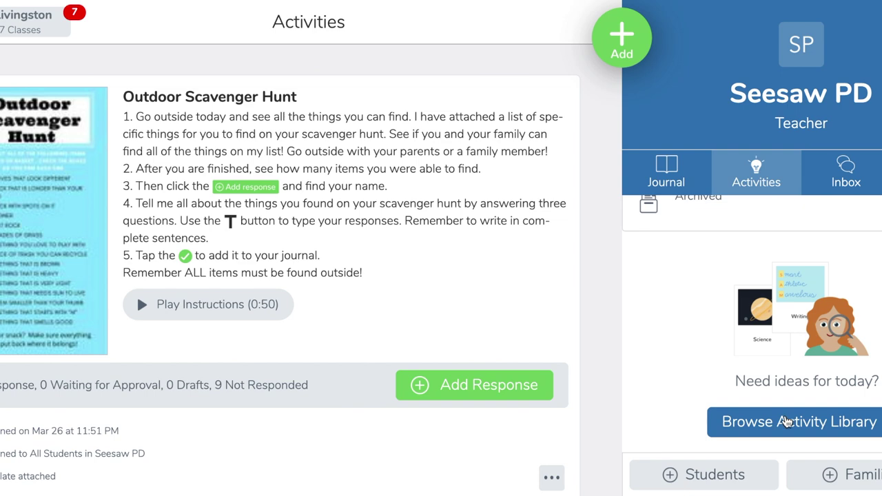
click(787, 422)
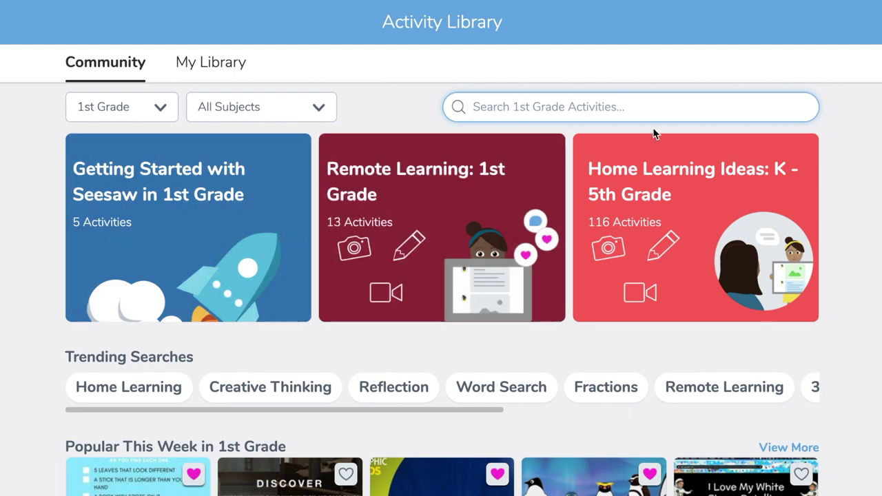
scroll(487, 288, down, 1)
scroll(487, 288, down, 4)
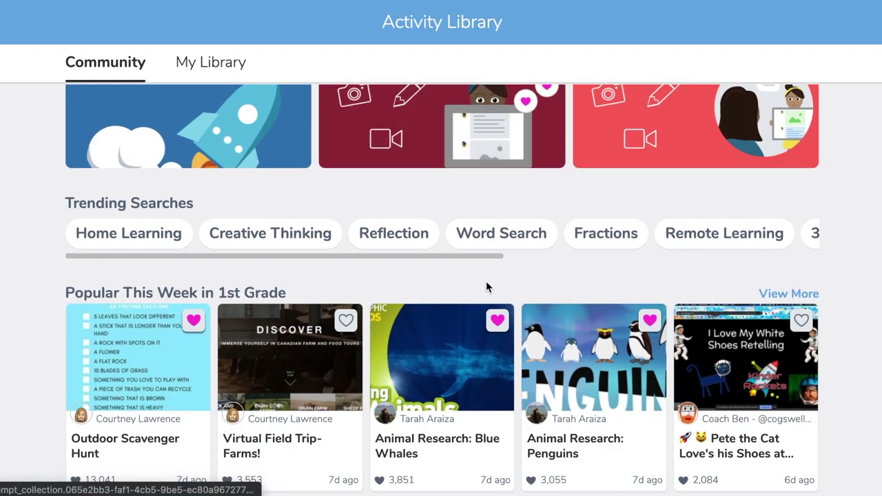
scroll(487, 287, down, 1)
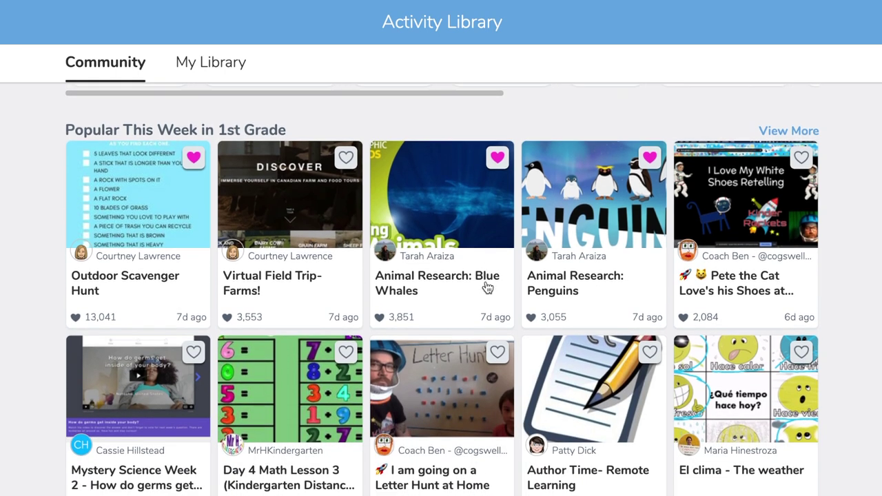
scroll(307, 258, down, 1)
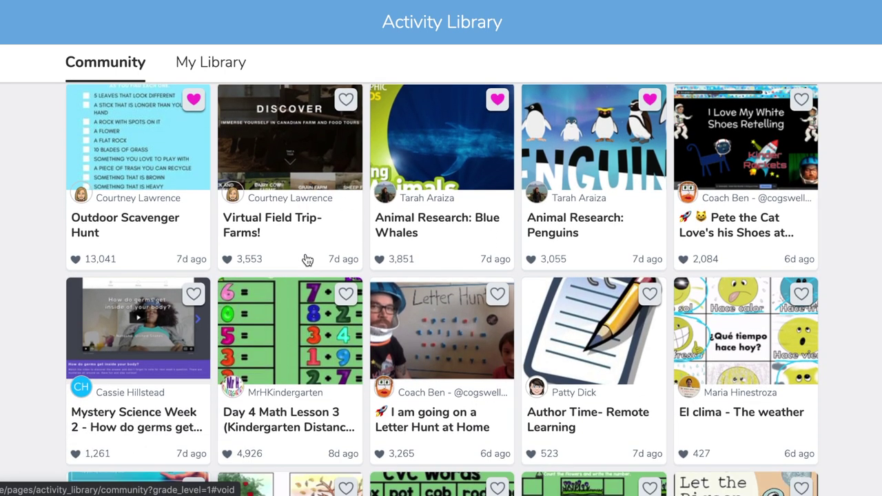
Step: Open the Day 4 Math Lesson 3 addition activity and heart it into My Library
click(311, 324)
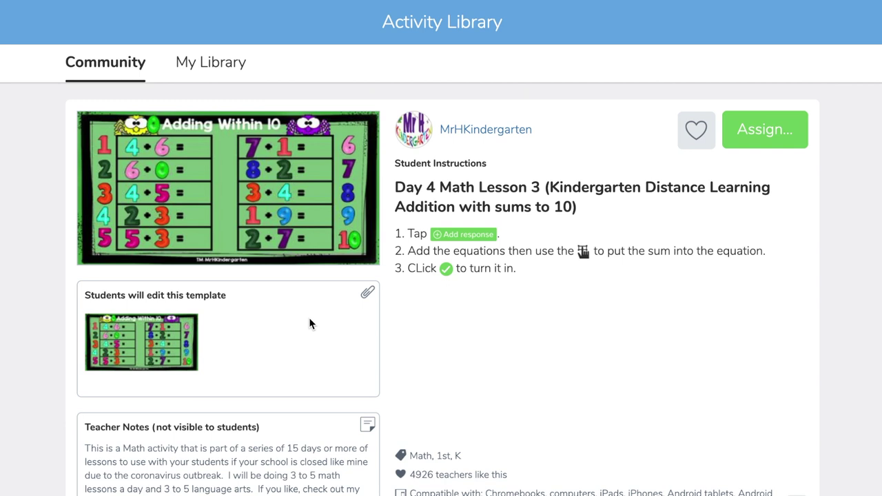
click(695, 131)
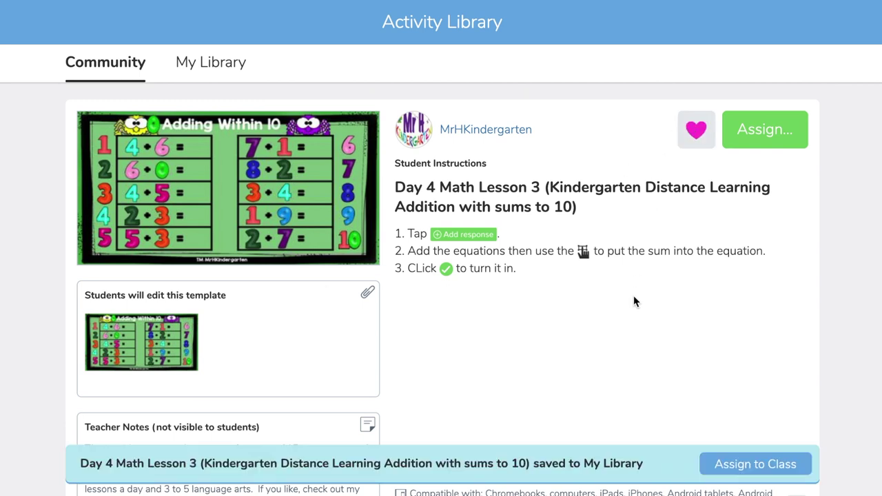
scroll(527, 394, down, 2)
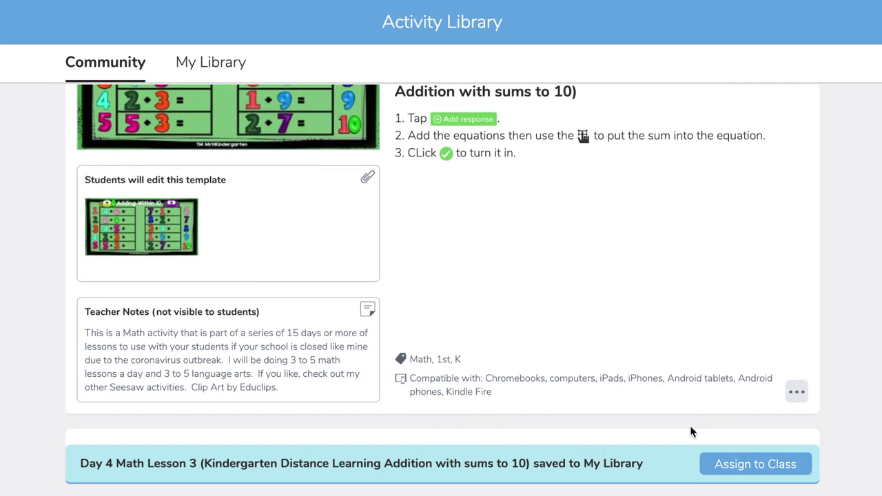
click(796, 394)
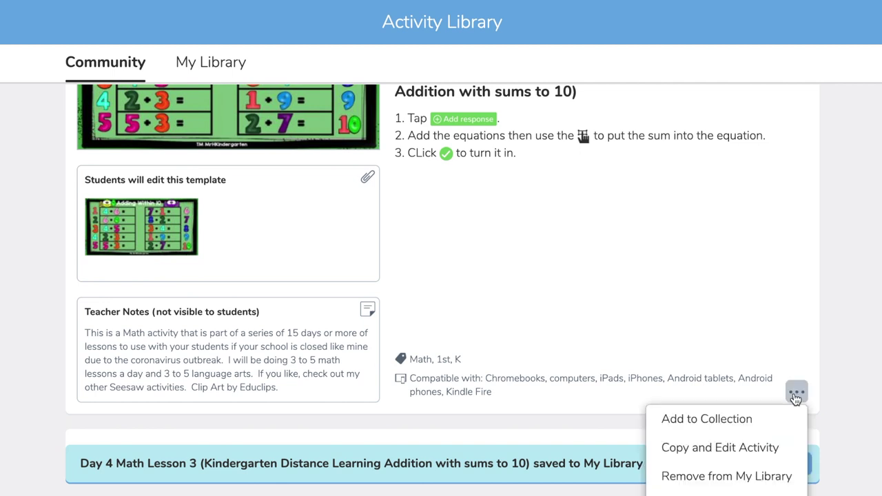
scroll(796, 398, down, 2)
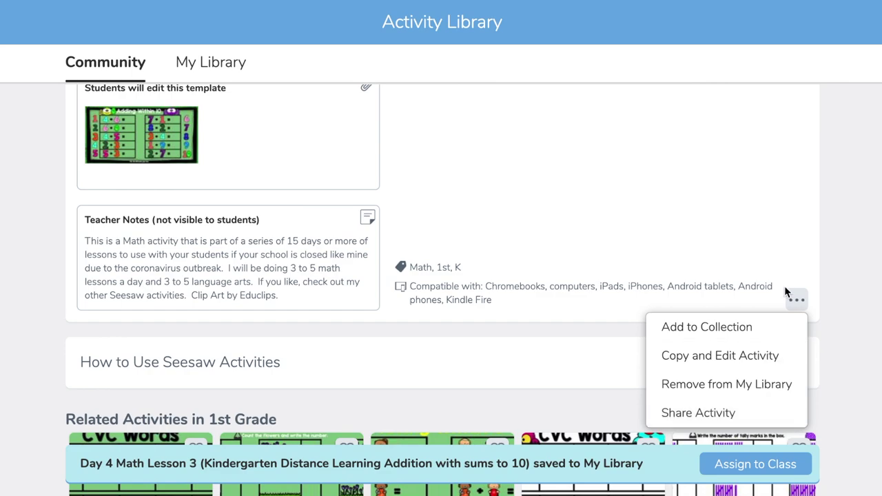
Step: Create a new collection named 'Math' and add the Day 4 Math Lesson 3 activity to it
click(751, 327)
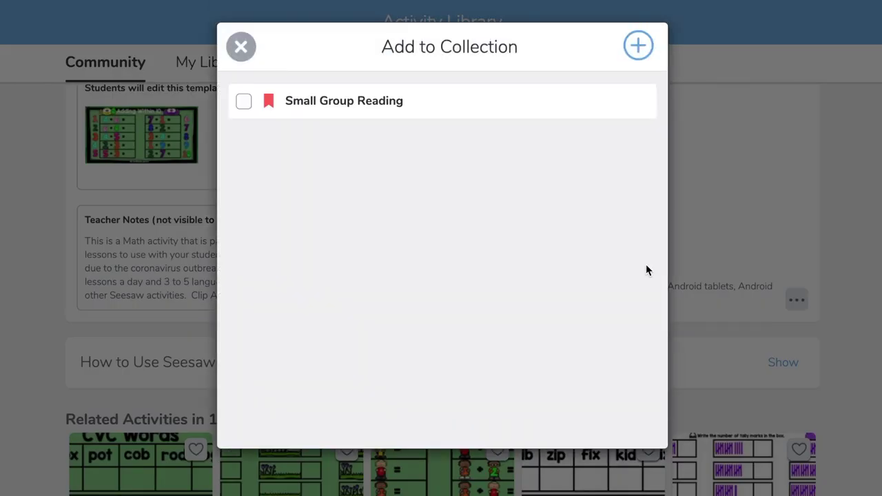
click(637, 47)
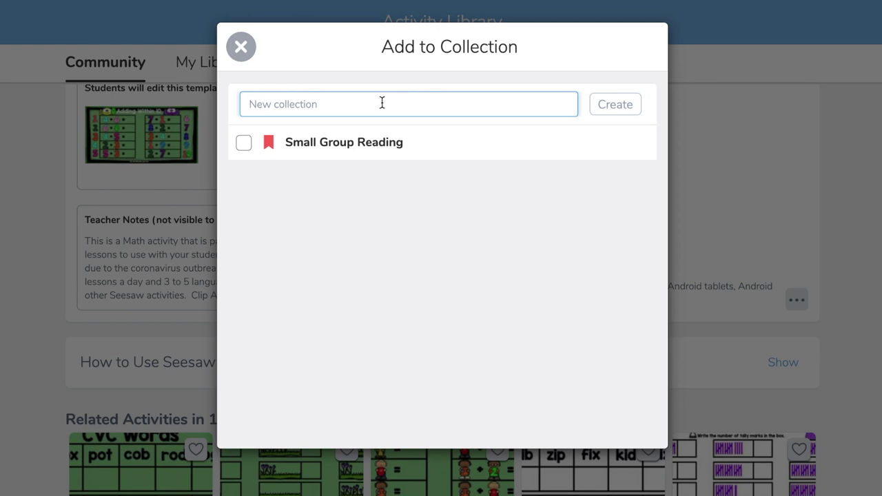
text(Math)
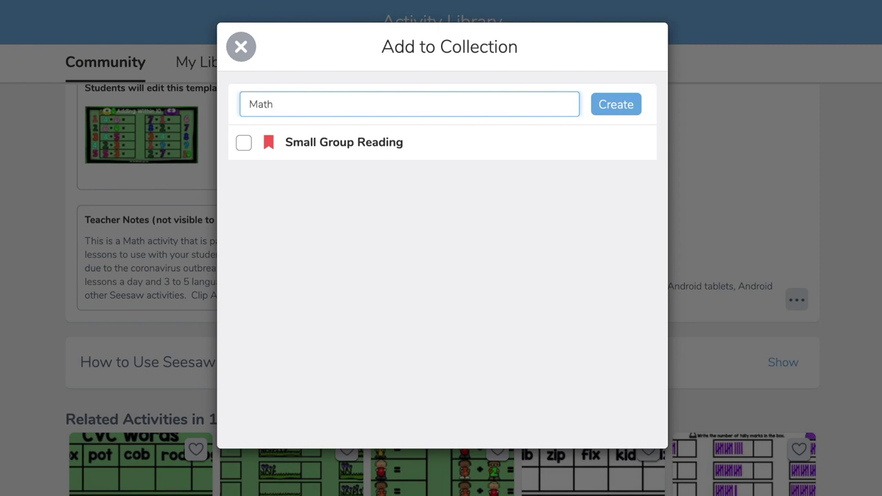
click(617, 106)
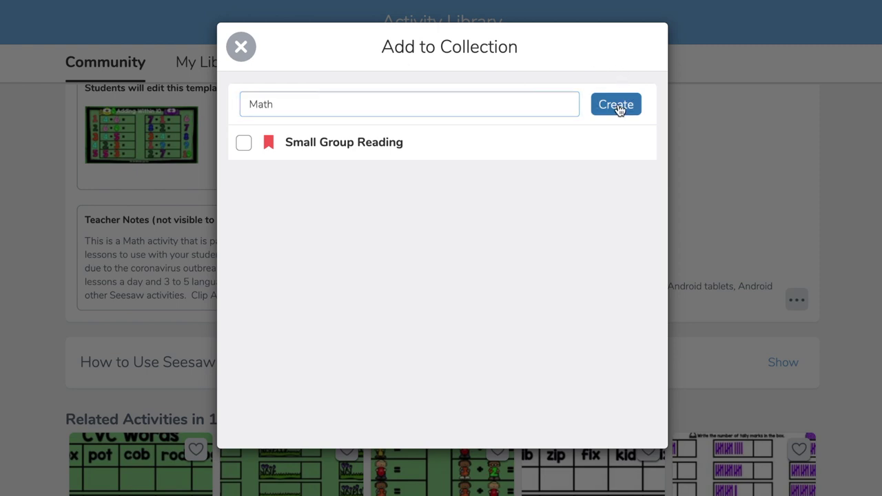
click(243, 143)
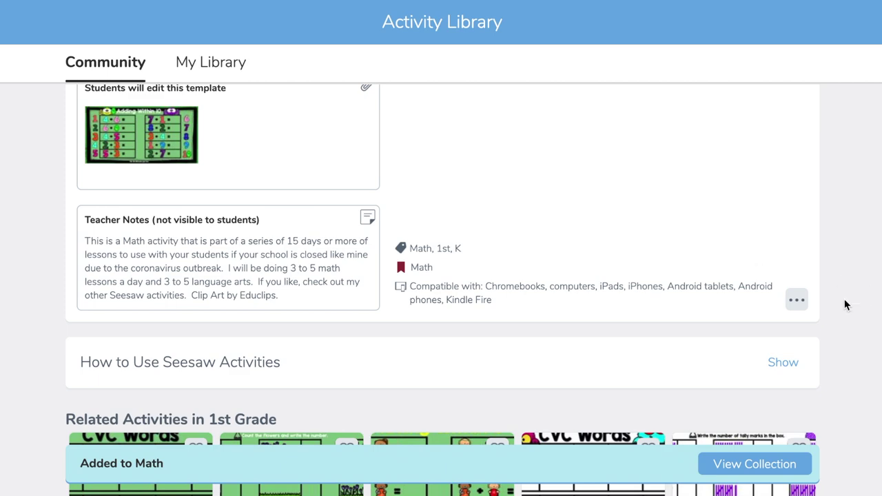
click(798, 300)
Step: Make an editable copy, trim its name to 'Day 4 Math Lesson 3 (', and save it
click(728, 355)
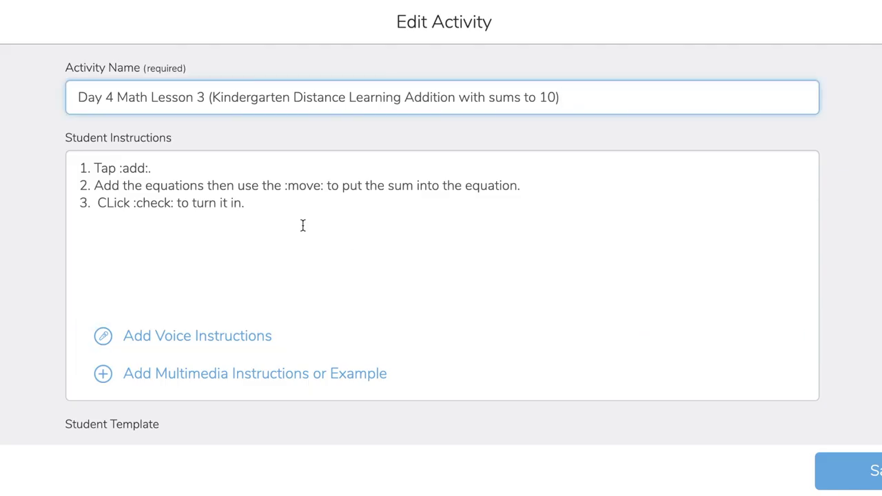
scroll(336, 193, down, 1)
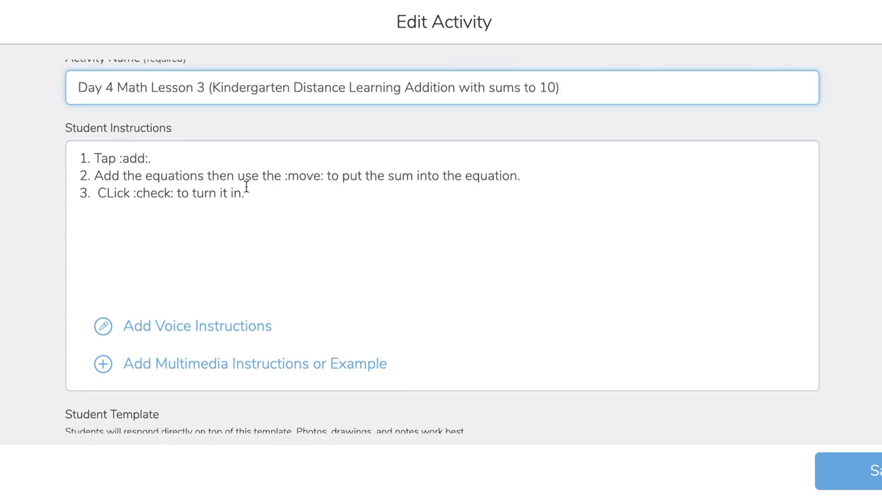
scroll(354, 238, down, 2)
scroll(238, 163, down, 2)
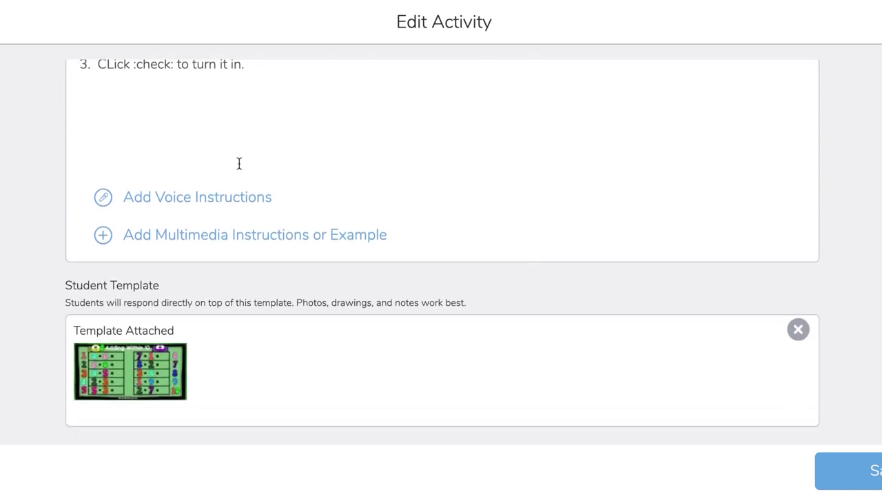
scroll(245, 356, up, 4)
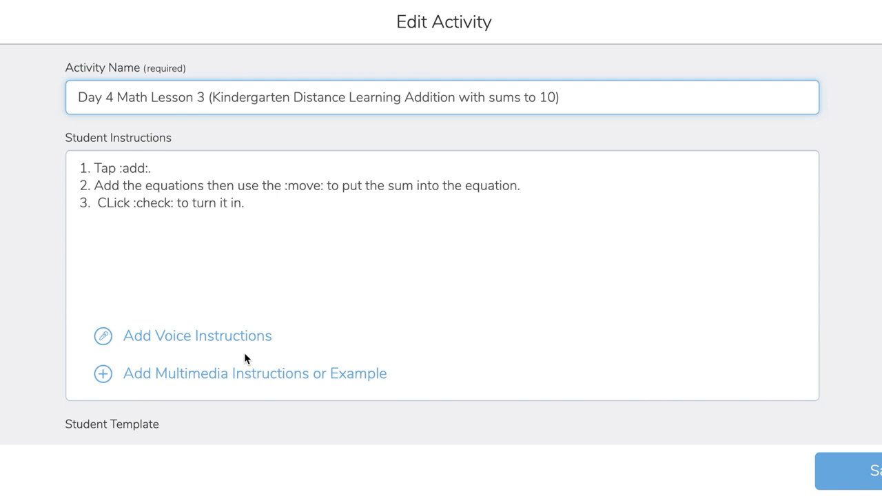
drag(581, 97, 214, 100)
key(BackSpace)
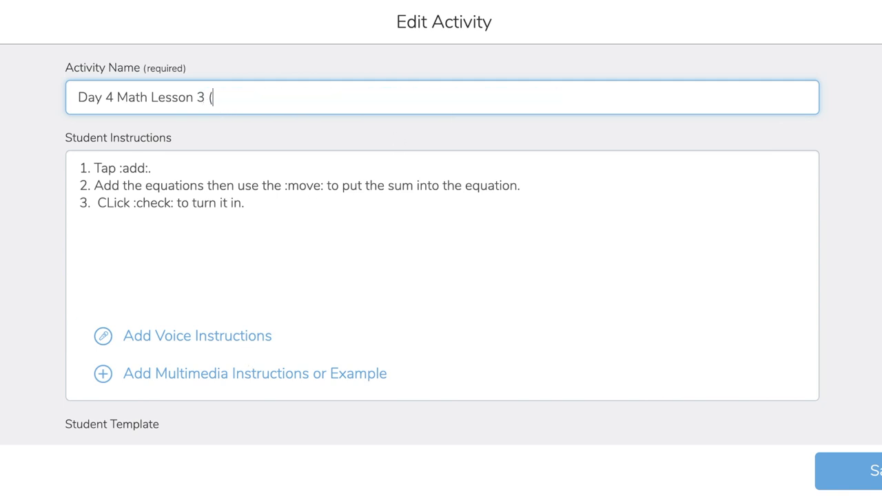
click(853, 471)
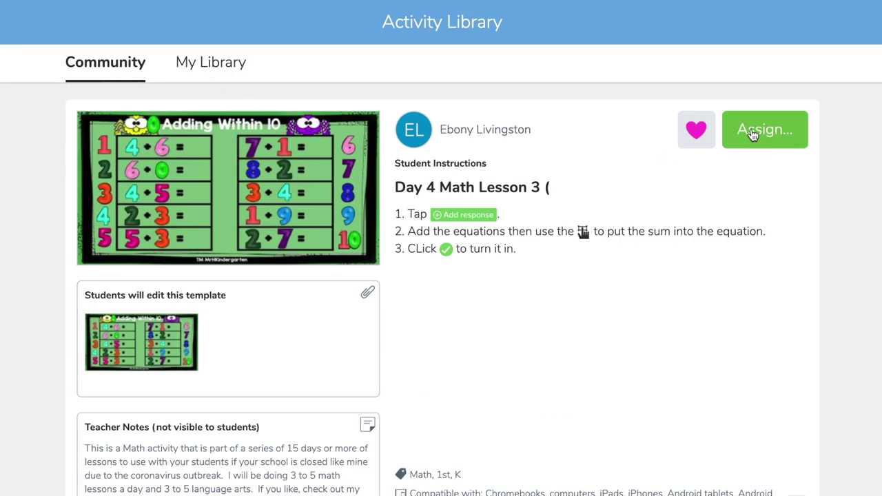
Step: Go to My Library, scroll the recent activities, and start a blank new activity
click(195, 63)
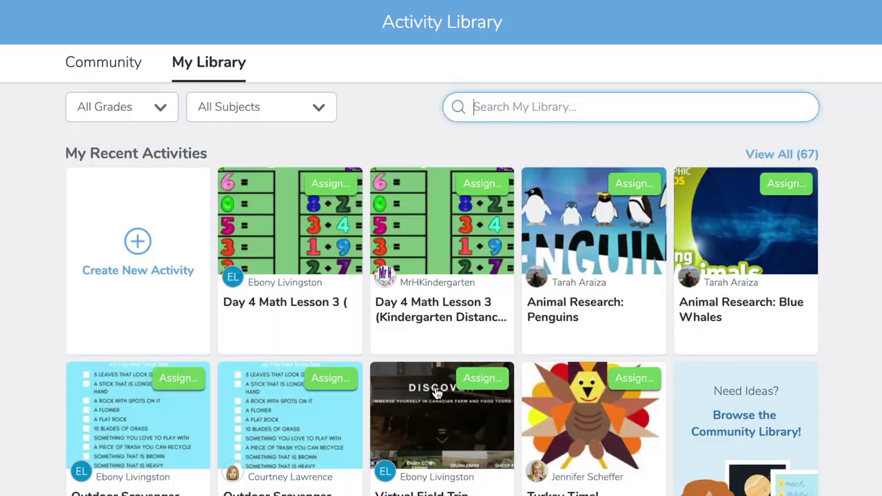
scroll(300, 314, down, 1)
scroll(300, 314, down, 1)
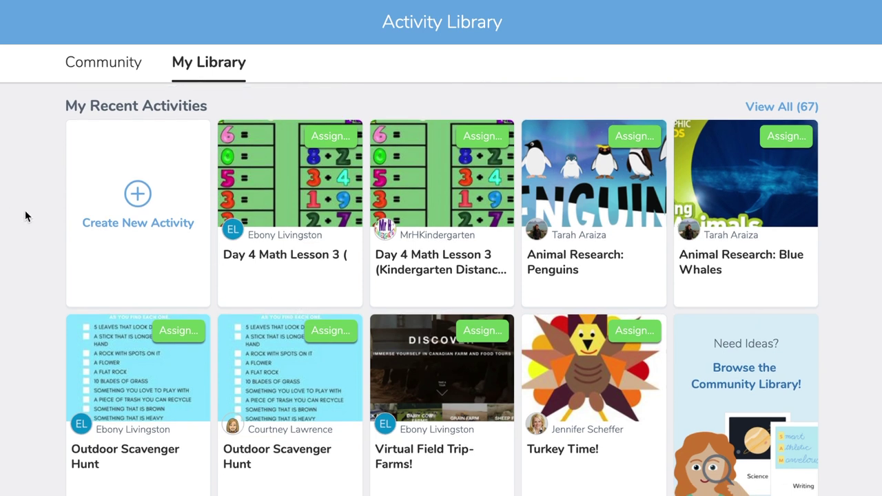
click(138, 196)
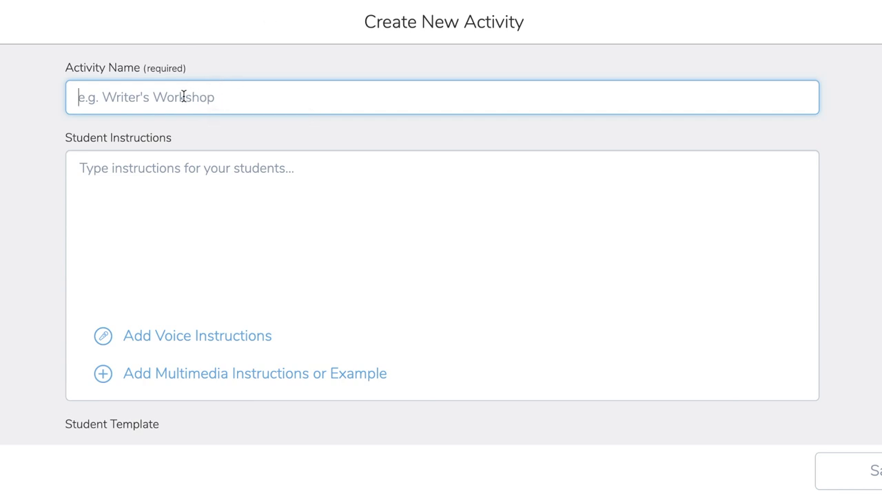
Step: Name the new activity 'Living and Nonliving Sort'
text(L)
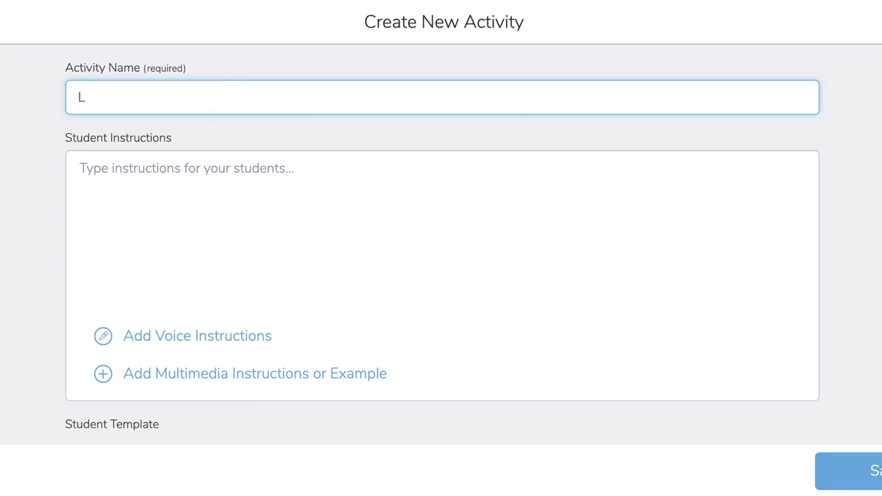
text(iving and Nonliving Sort)
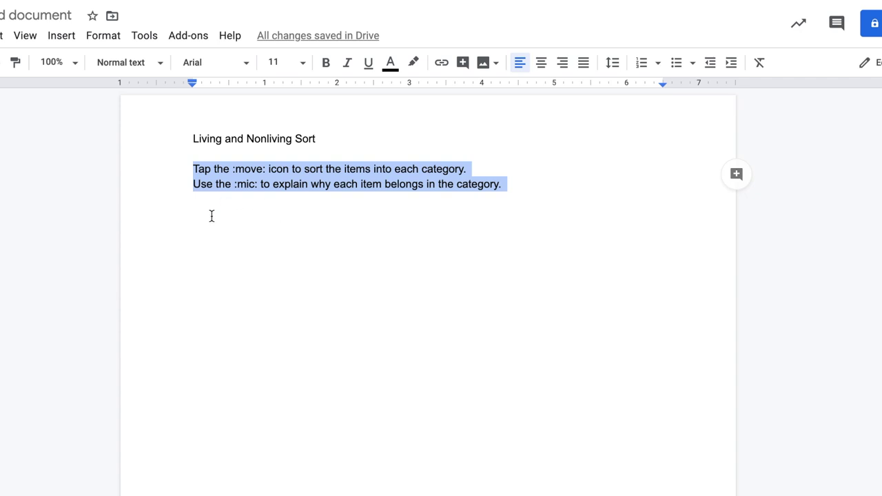
Step: Paste the two instruction lines with :move: and :mic: shortcuts from the Google Doc into Student Instructions
click(191, 181)
drag(193, 169, 530, 207)
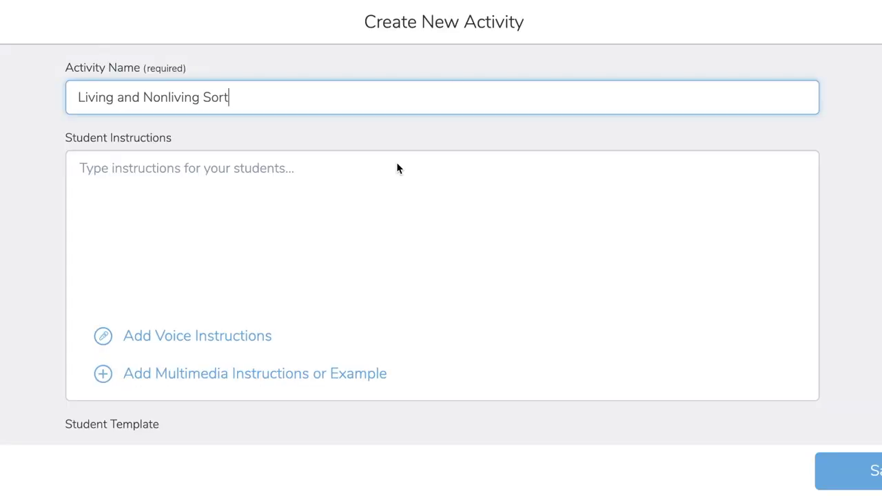
click(104, 173)
key(ctrl+v)
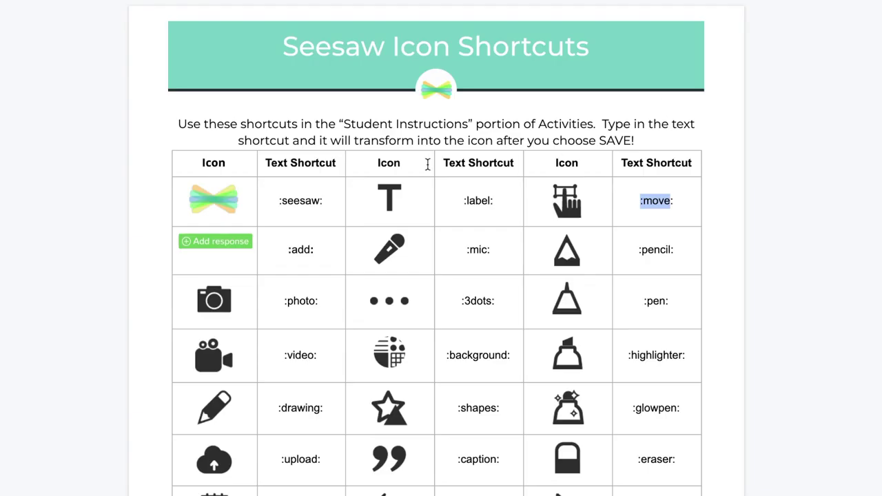
scroll(428, 164, down, 1)
scroll(427, 163, up, 1)
scroll(428, 163, down, 5)
scroll(428, 163, up, 5)
scroll(427, 163, down, 2)
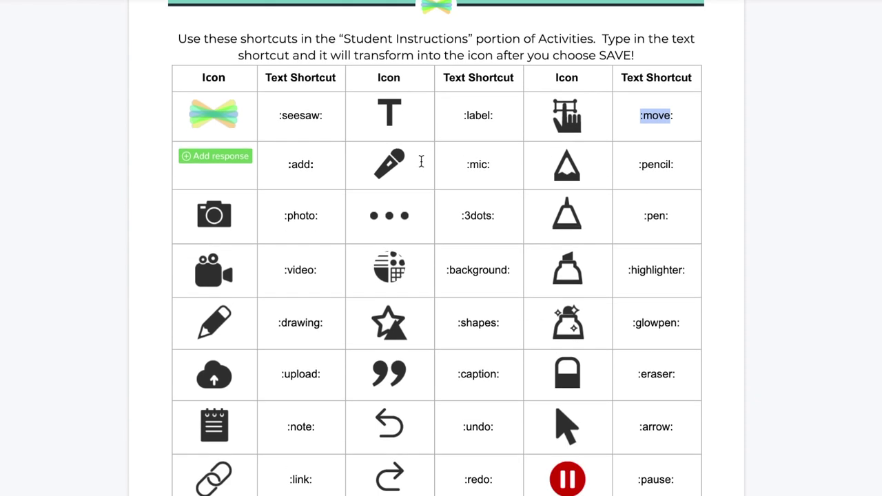
scroll(330, 181, down, 1)
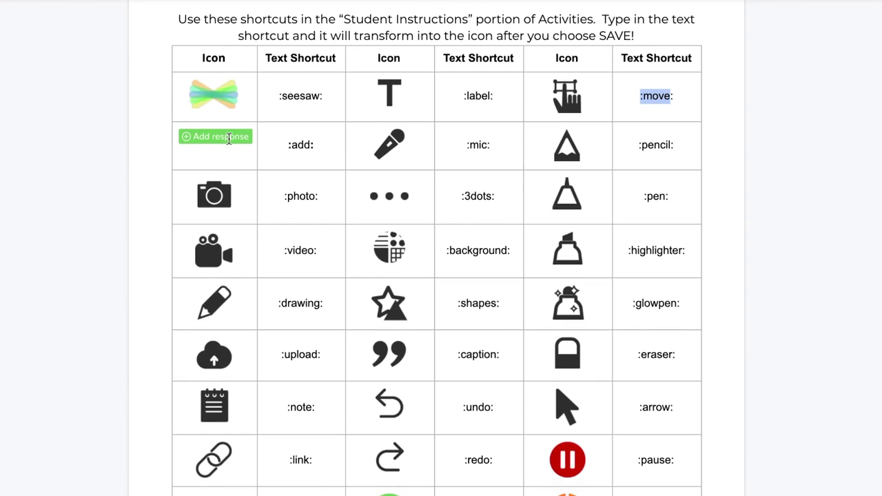
scroll(389, 353, up, 2)
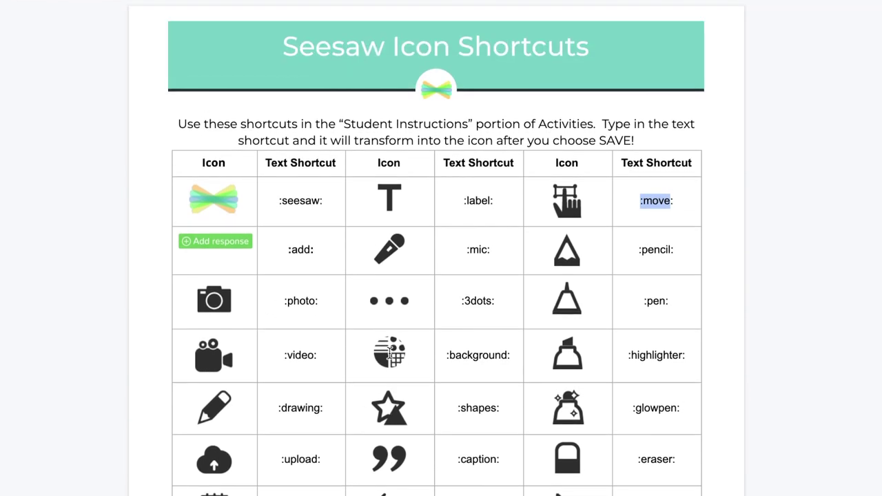
scroll(389, 353, down, 4)
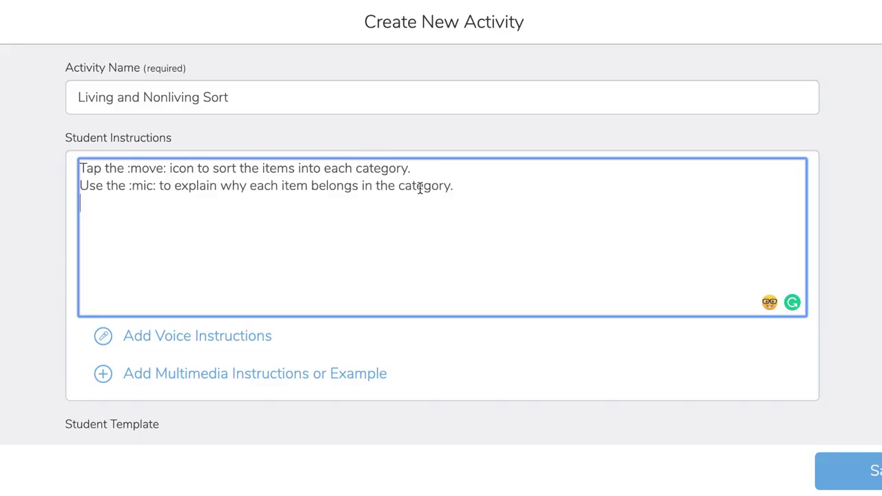
Step: Scroll down the form and choose Add Template for Student Responses
scroll(419, 188, down, 3)
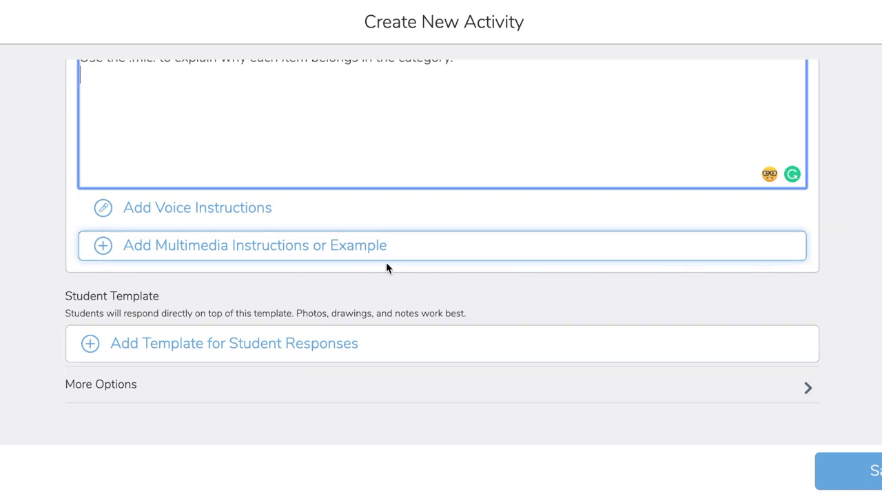
click(199, 344)
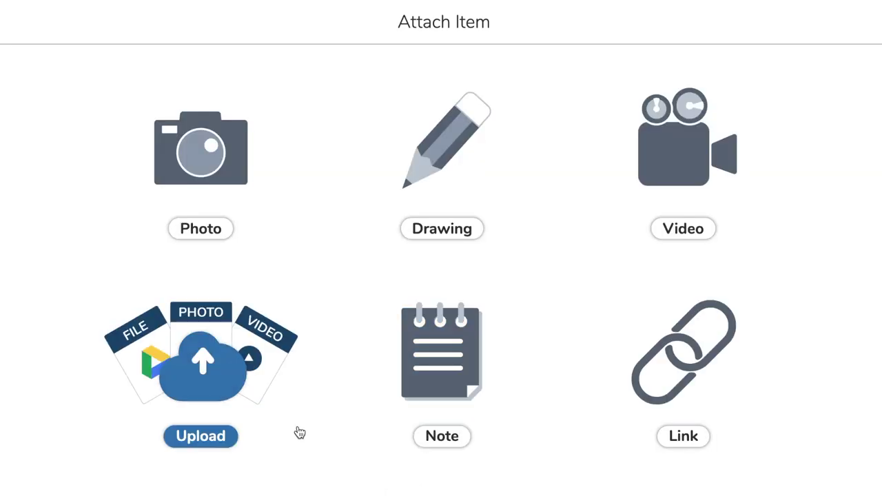
Step: Start a Drawing template and place a 'Nonliving' text label on the left
click(444, 194)
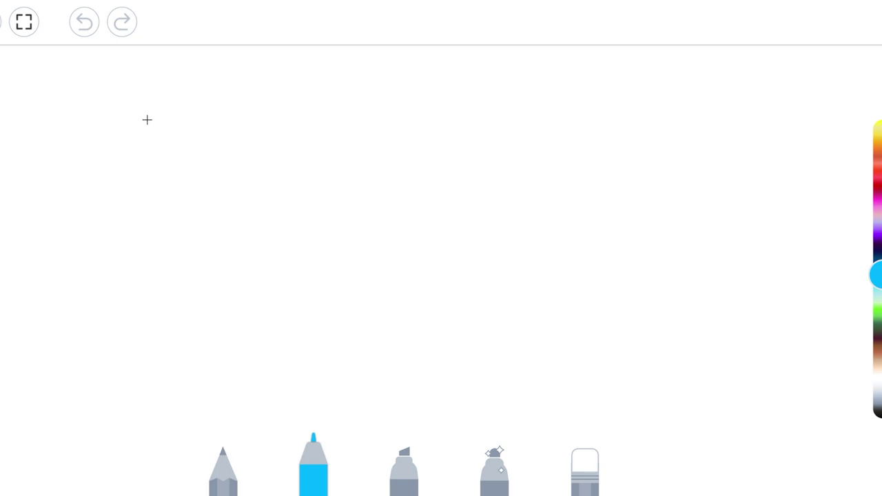
key(ctrl+shift+t)
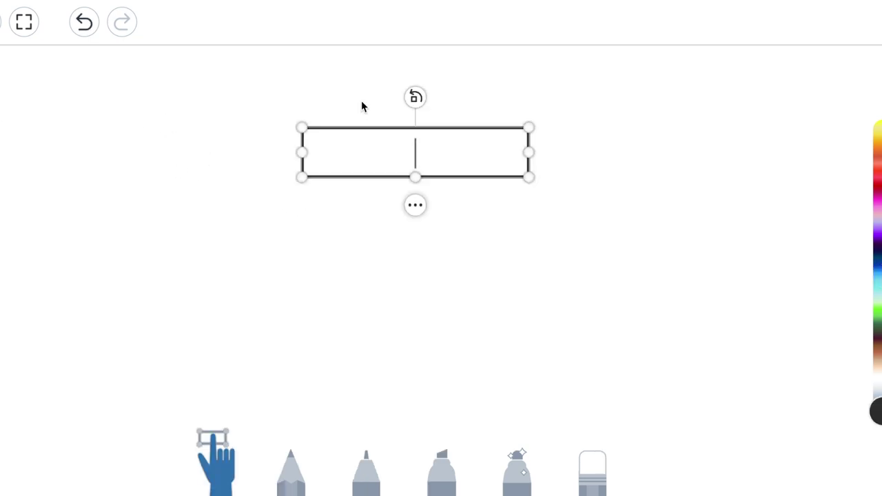
text(Nonliving)
key(Escape)
drag(297, 151, 61, 149)
Step: Add a 'Living' text label to the right of Nonliving
key(ctrl+shift+t)
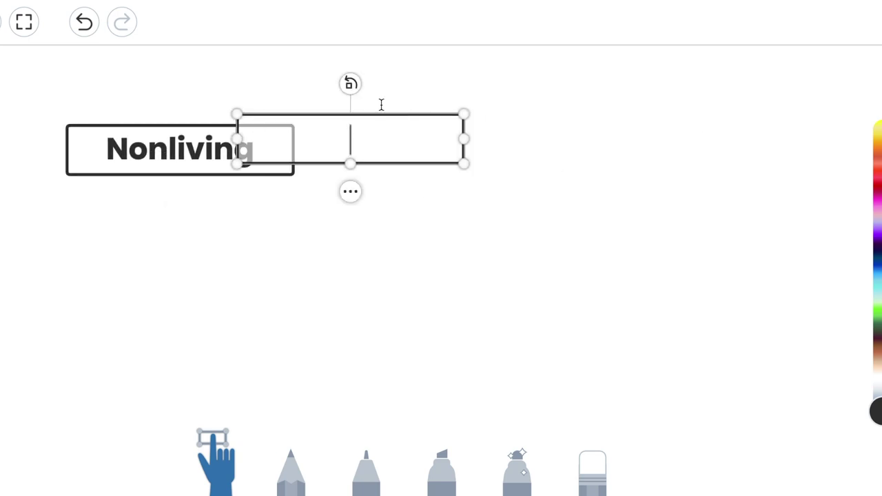
drag(403, 148, 570, 151)
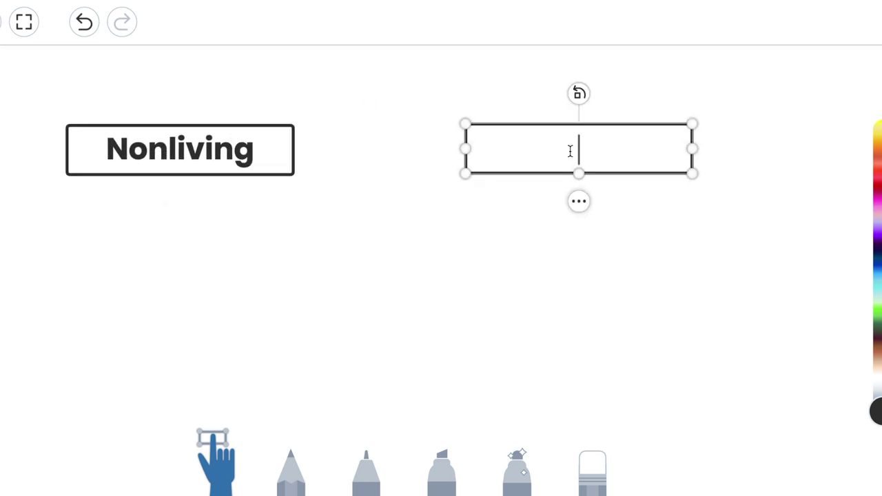
text(Livings)
key(BackSpace)
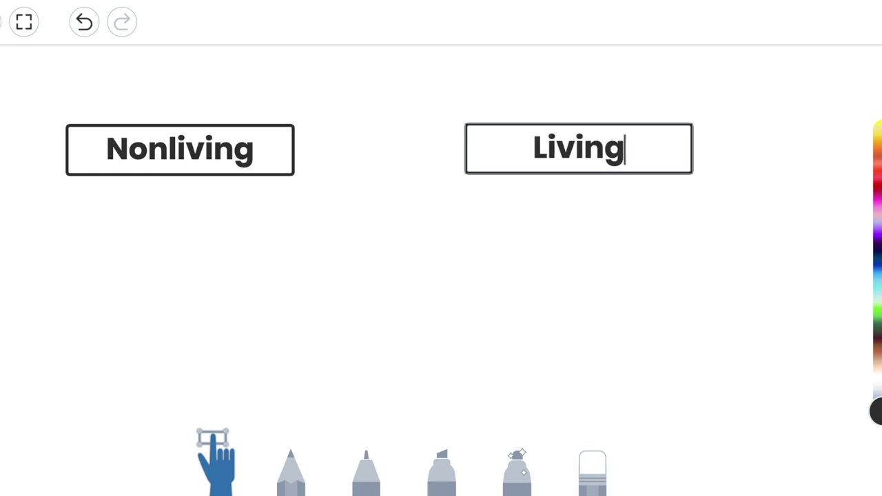
key(Escape)
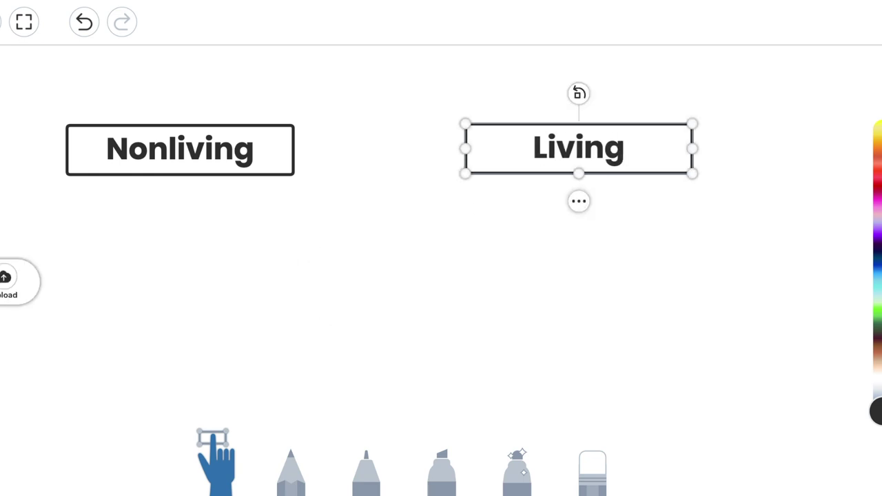
click(7, 282)
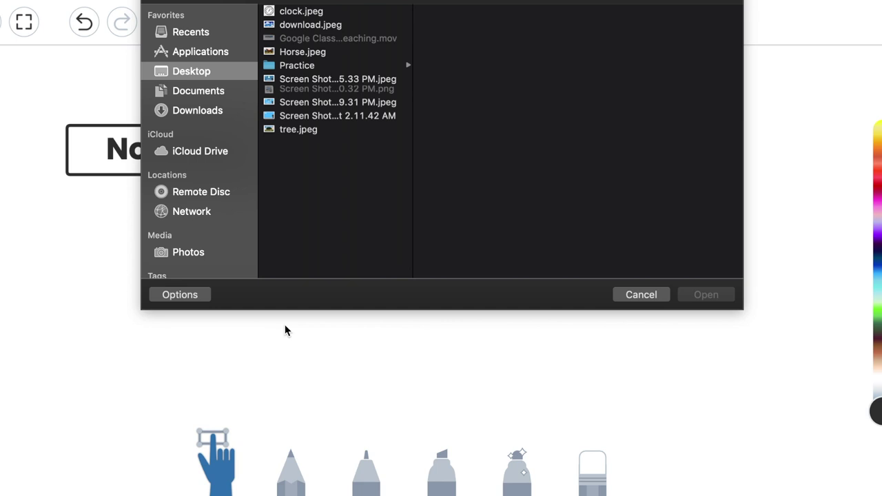
Step: Upload clock.jpeg, Horse.jpeg and tree.jpeg and spread the pictures out under the labels
click(308, 12)
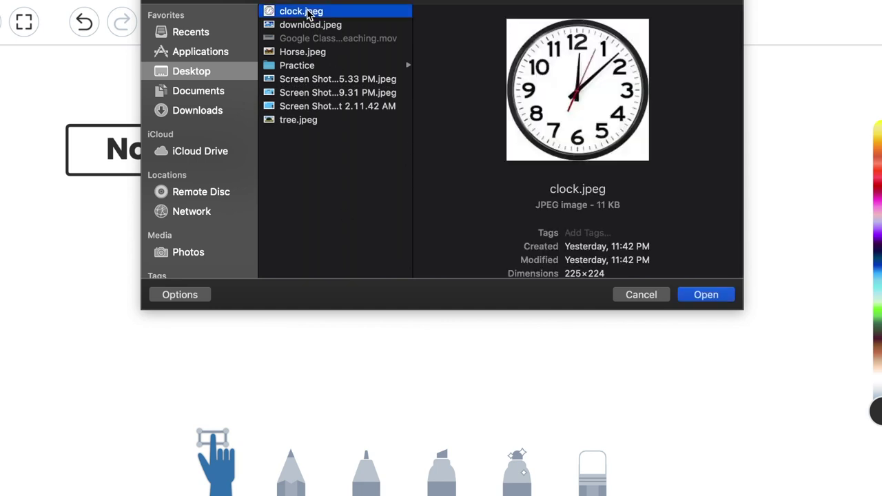
super+click(314, 54)
super+click(308, 121)
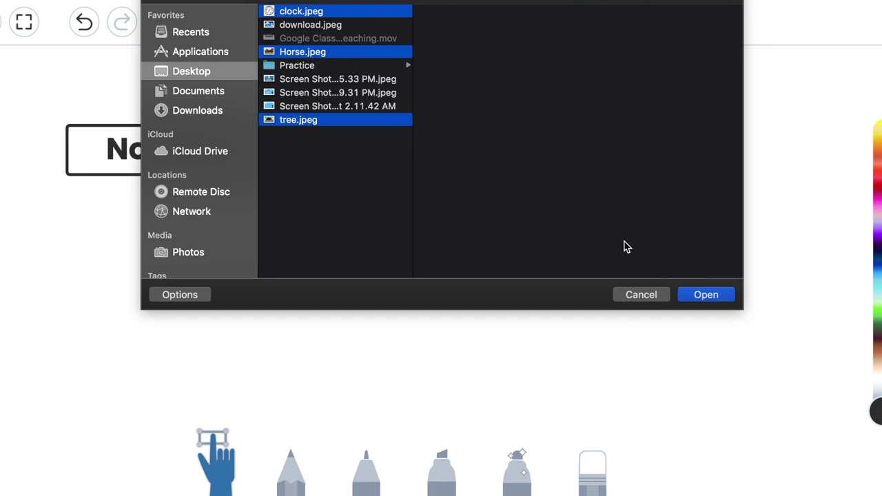
click(706, 295)
drag(557, 274, 379, 276)
drag(457, 278, 573, 298)
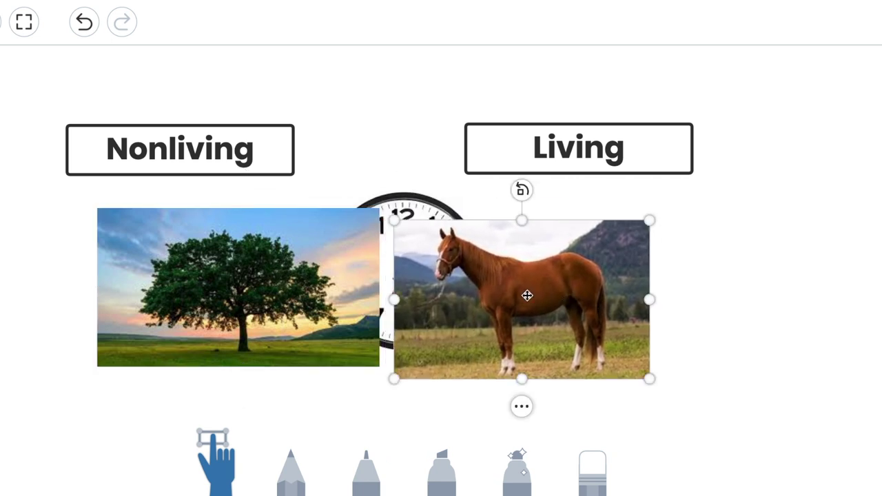
drag(355, 273, 399, 275)
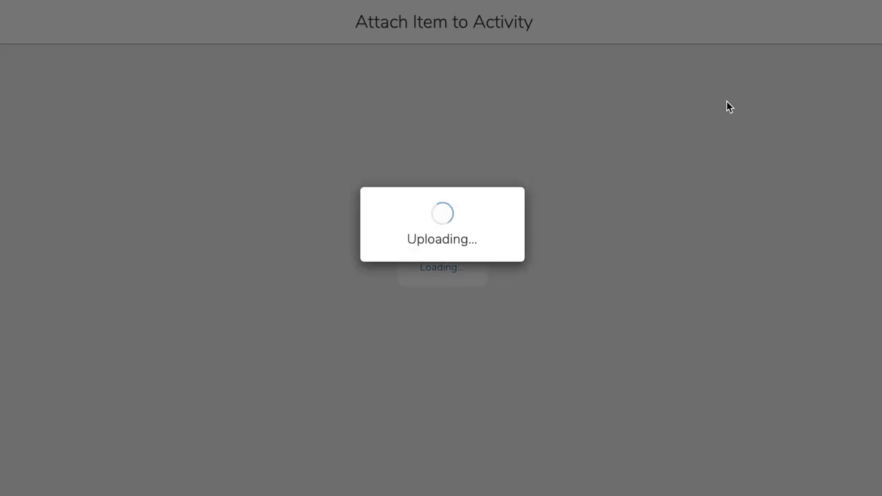
Step: Scroll to the bottom of the form and save the Living and Nonliving Sort activity
scroll(512, 311, down, 3)
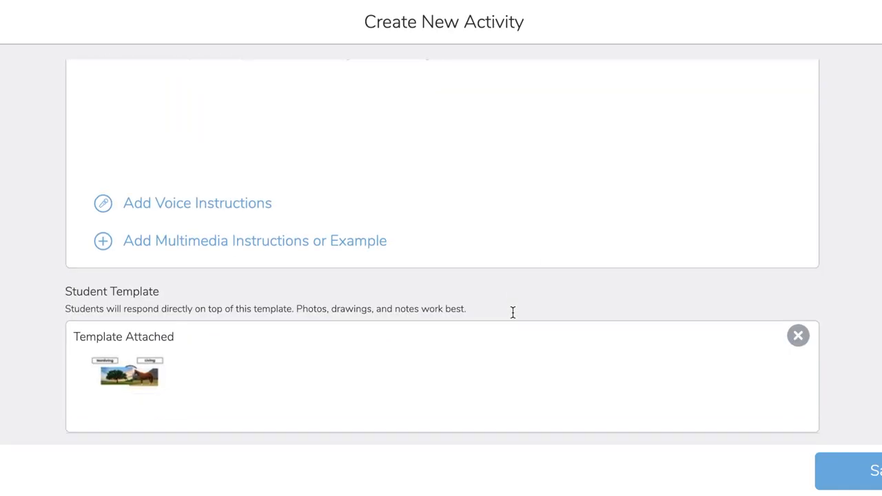
click(874, 472)
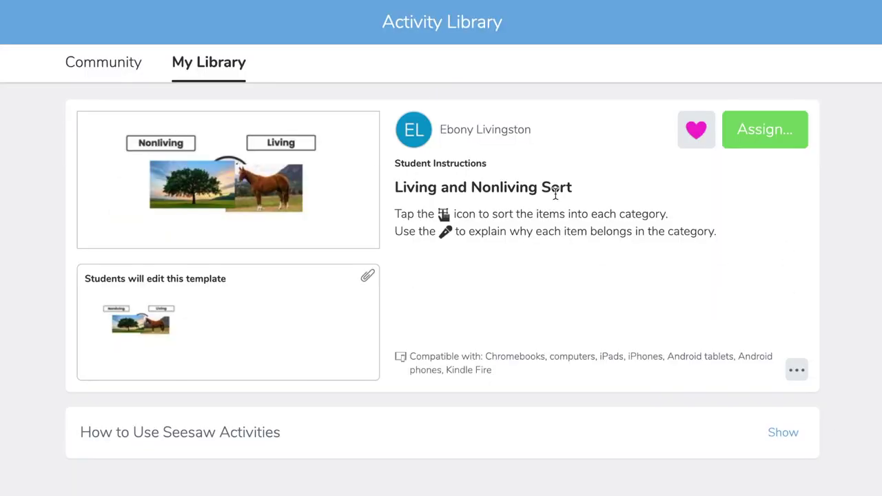
Step: Assign Living and Nonliving Sort to all Seesaw PD students and dismiss the confirmation
click(781, 133)
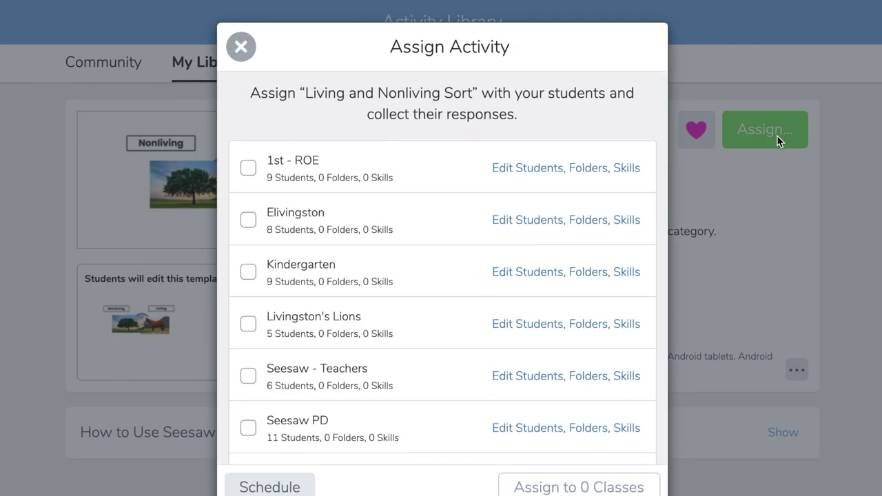
scroll(734, 181, down, 2)
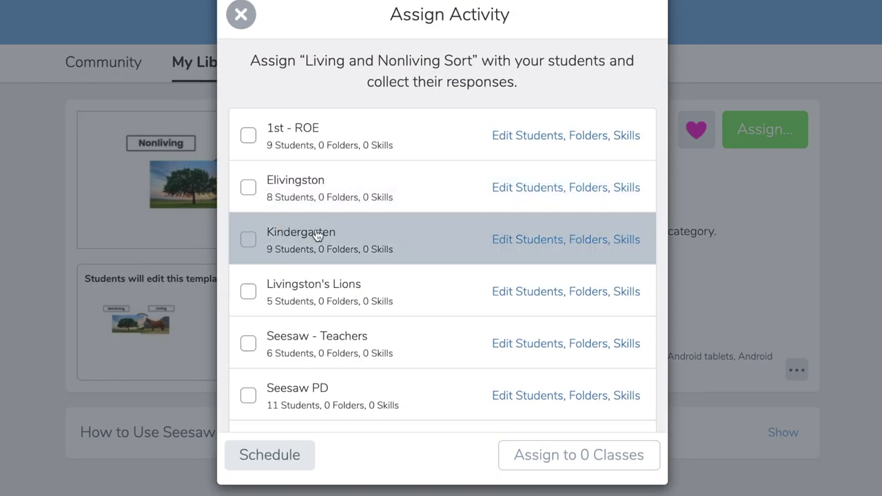
scroll(324, 241, down, 2)
click(249, 328)
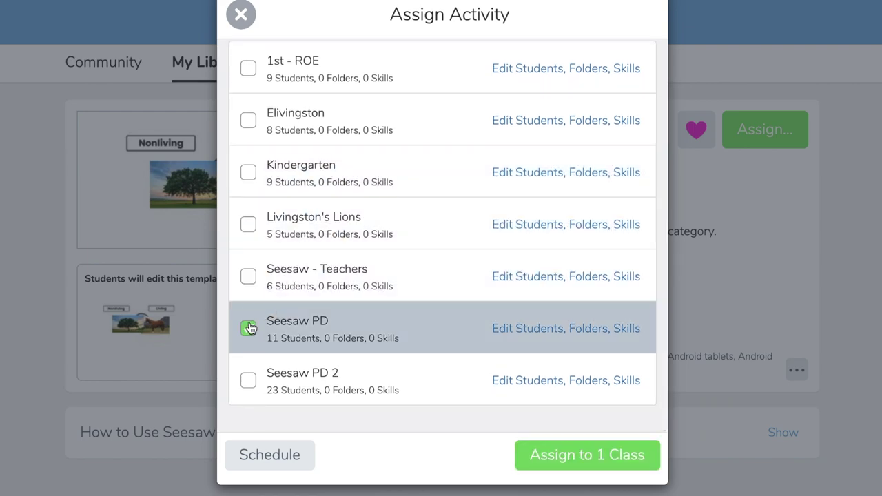
click(503, 328)
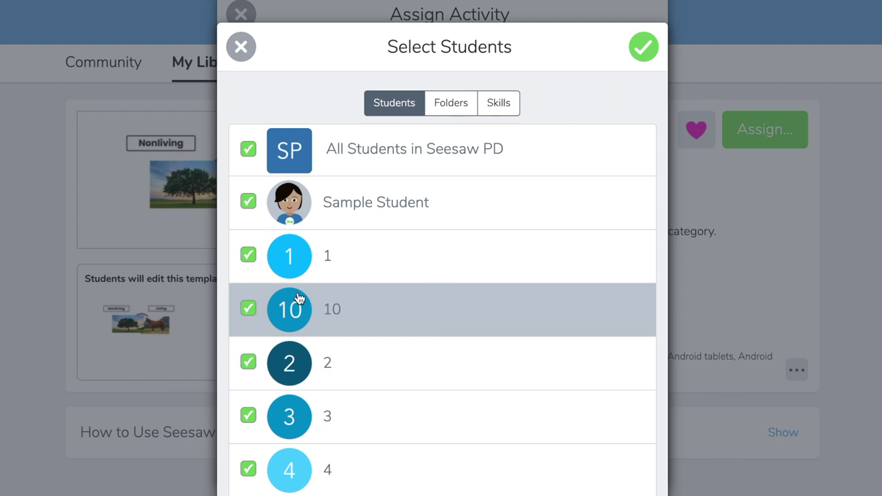
click(644, 47)
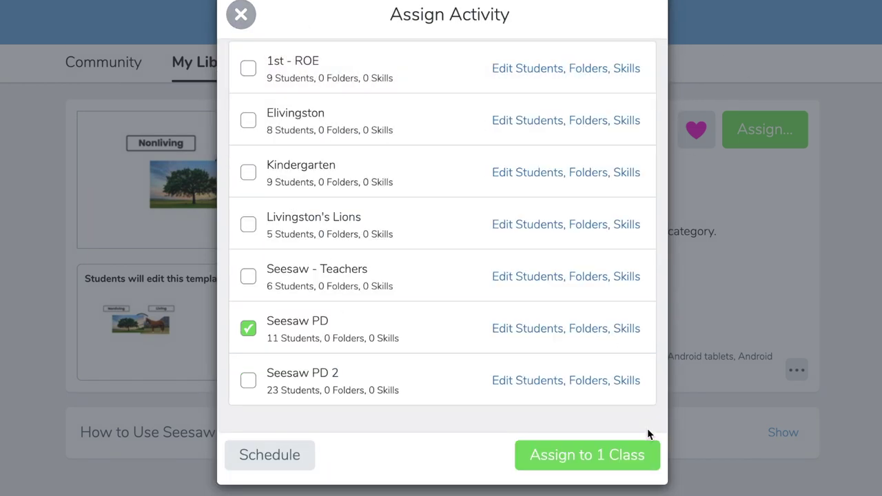
click(598, 451)
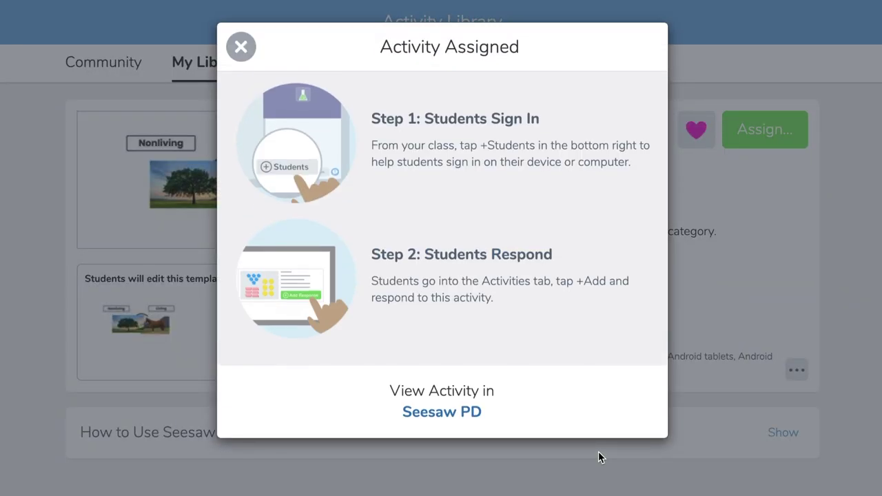
click(241, 47)
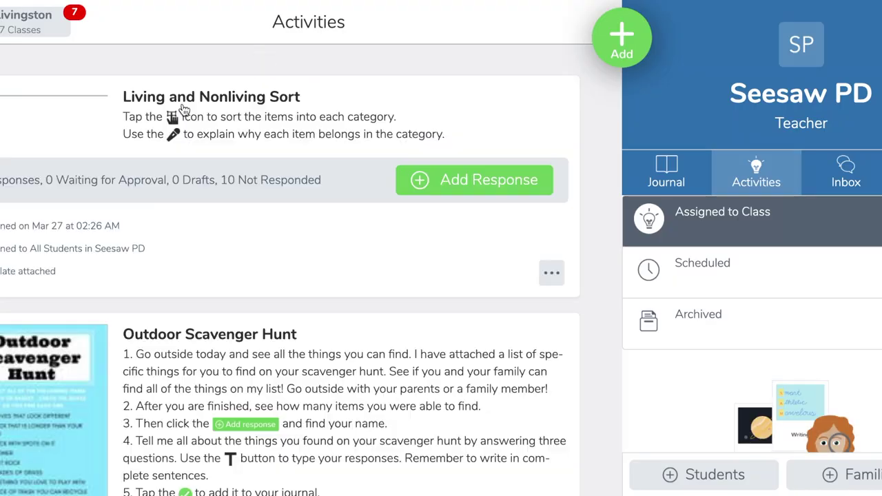
Step: Open the Living and Nonliving Sort activity details and check student 10's response
scroll(232, 114, down, 1)
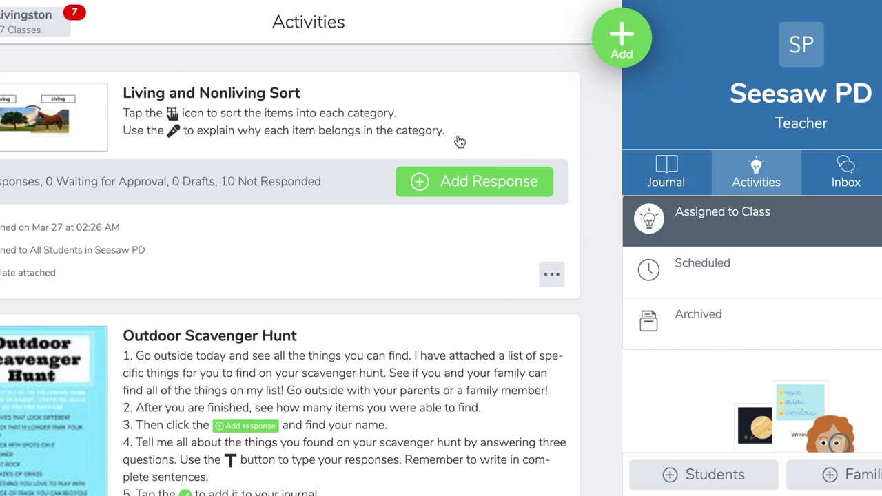
click(226, 110)
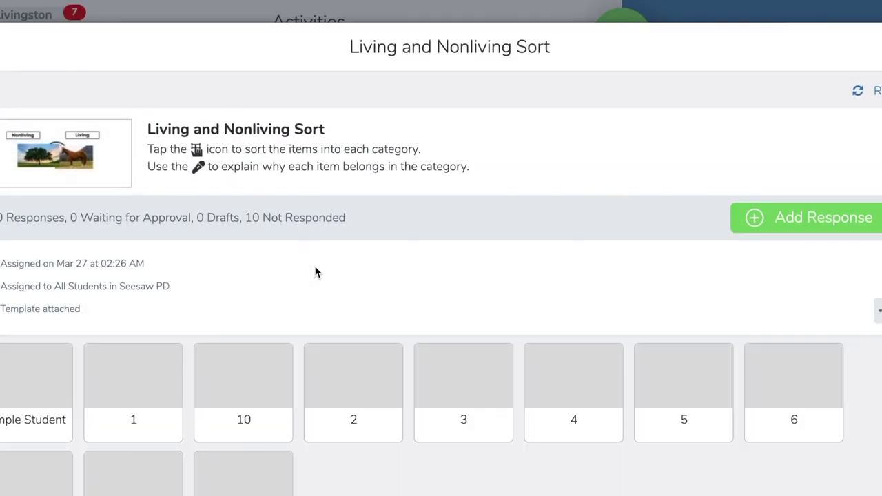
scroll(315, 273, down, 3)
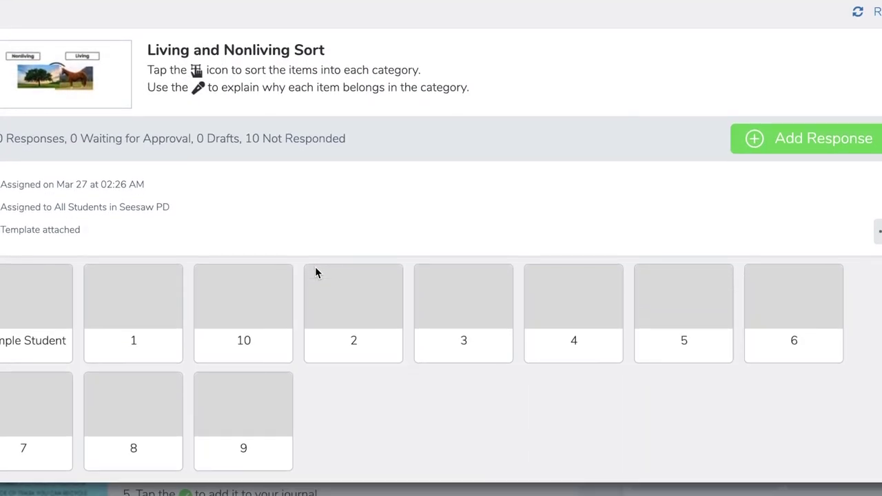
scroll(315, 272, up, 2)
scroll(314, 264, down, 2)
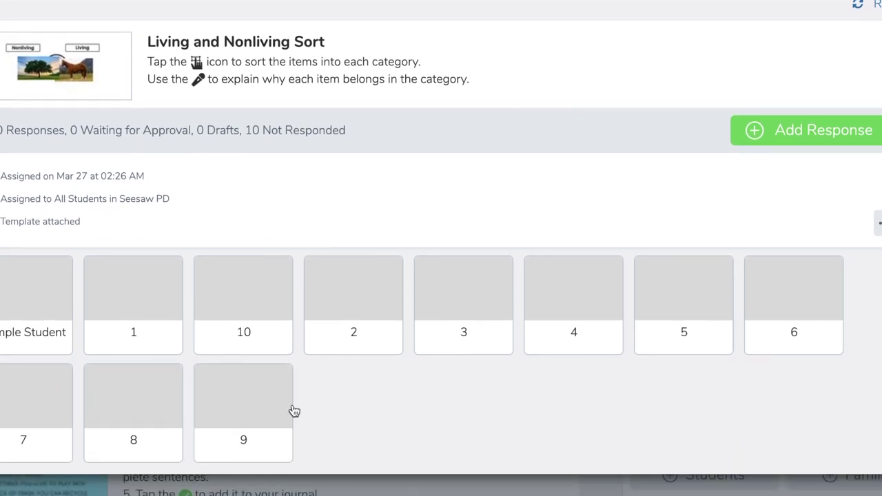
click(244, 329)
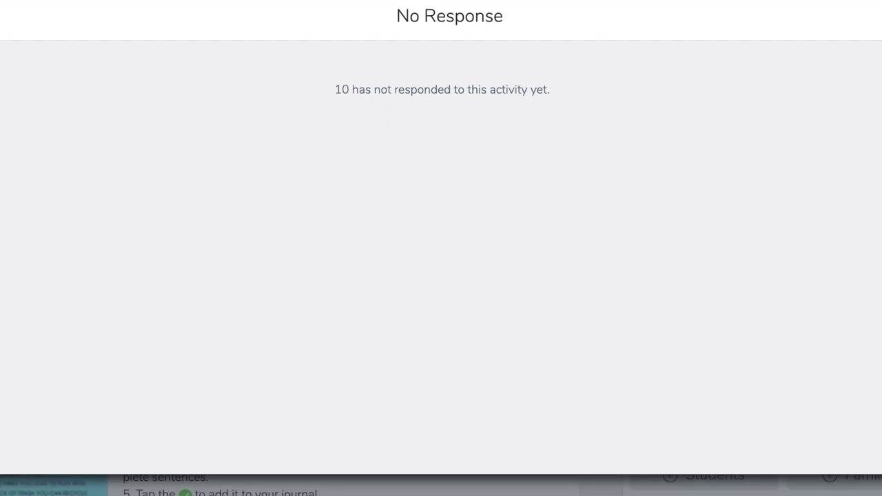
Step: Close the no-response view and the activity details to return to the class Journal
key(Escape)
scroll(212, 375, down, 2)
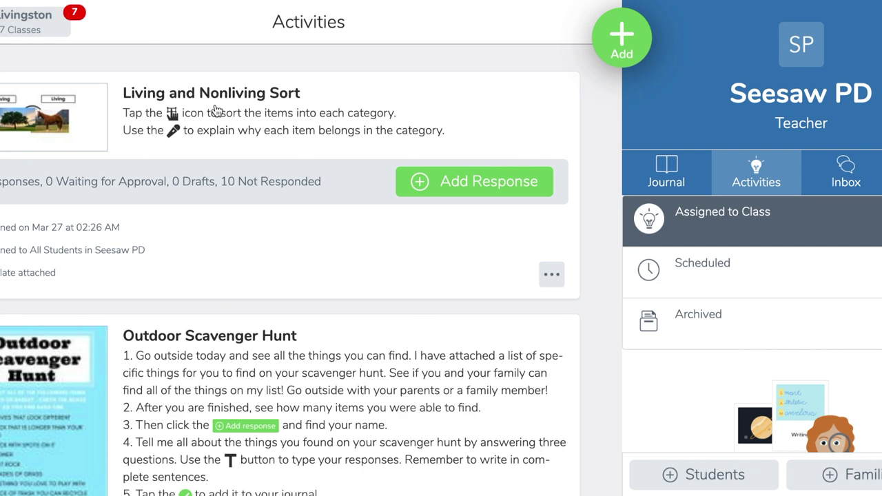
click(6, 36)
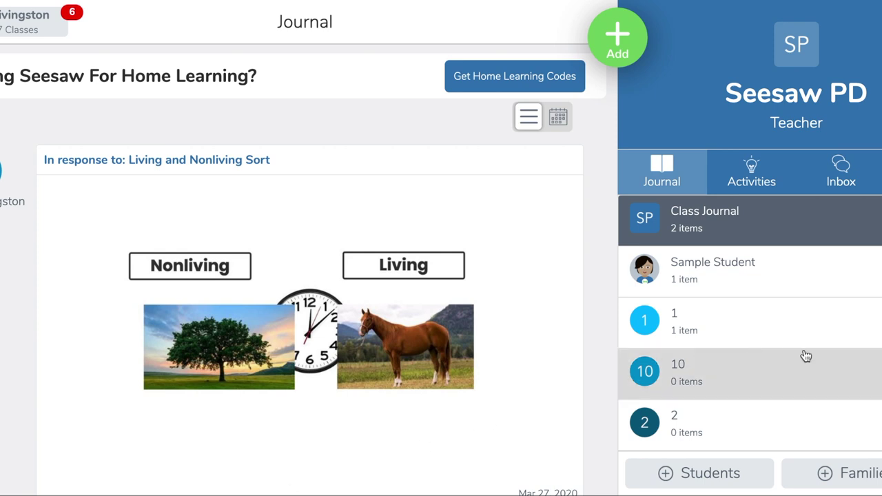
Step: Open the Families invite page from the class Journal's side panel
click(848, 475)
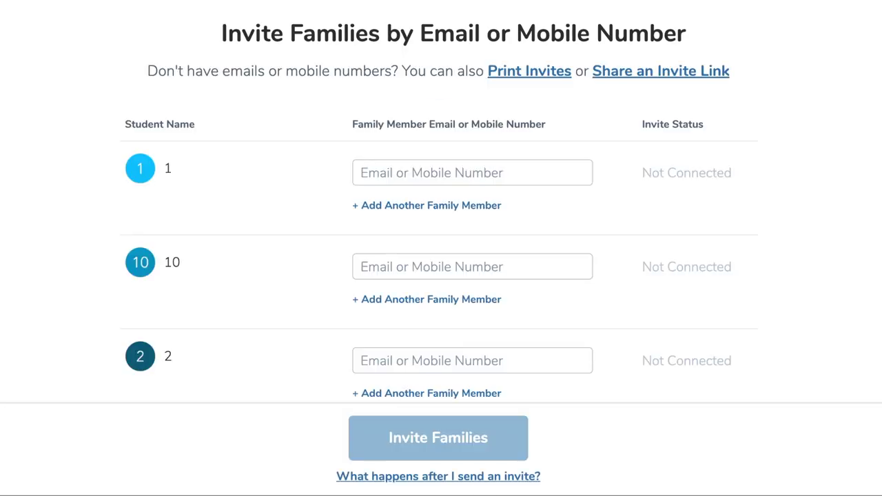